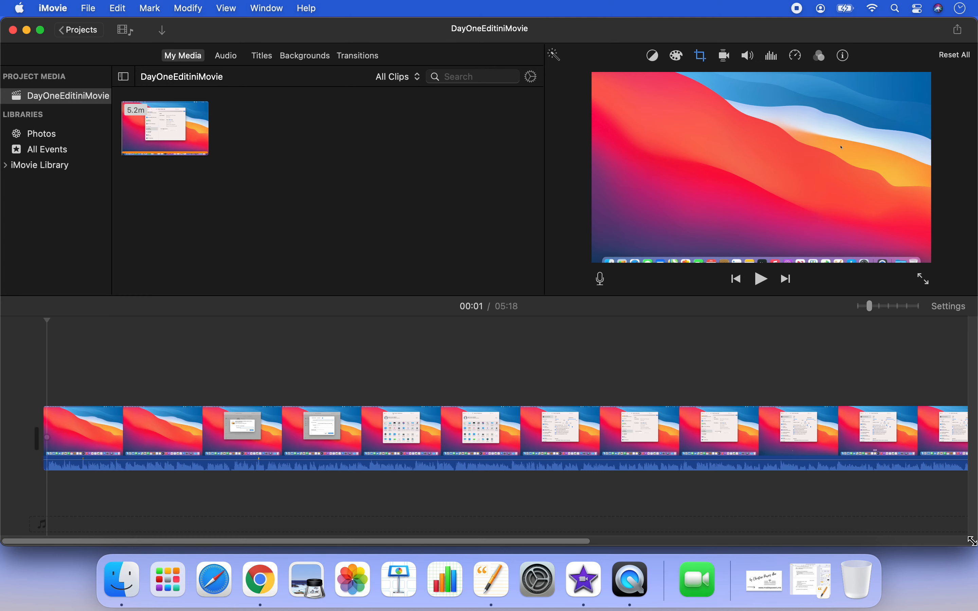
# Shrink the project window to reveal the desktop and import IntroFinal.mp4 into the DayOneEditiniMovie project media
pyautogui.click(165, 36)
pyautogui.moveTo(974, 543); pyautogui.dragTo(869, 499)
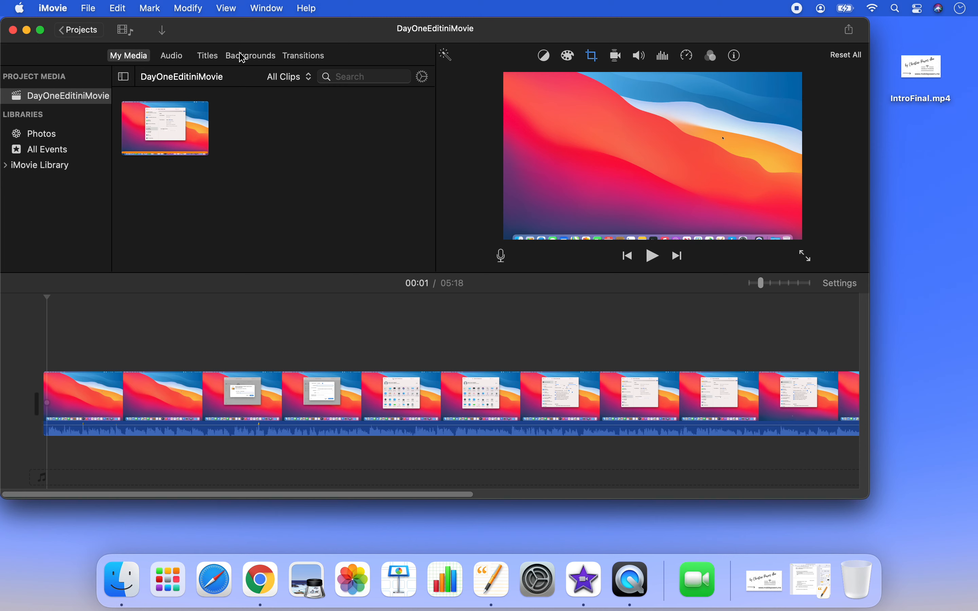
pyautogui.click(27, 100)
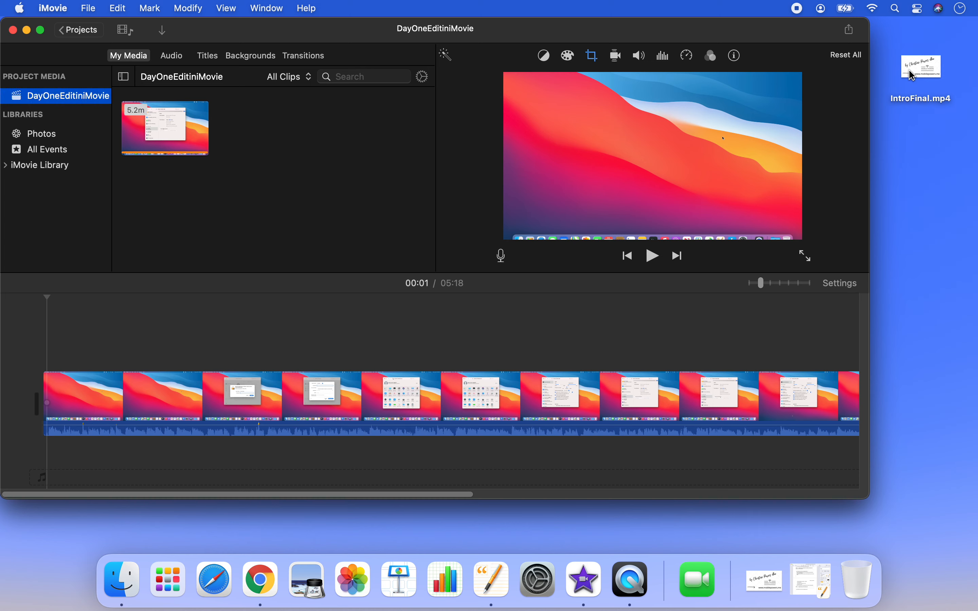
pyautogui.click(936, 66)
pyautogui.moveTo(940, 71); pyautogui.dragTo(232, 136)
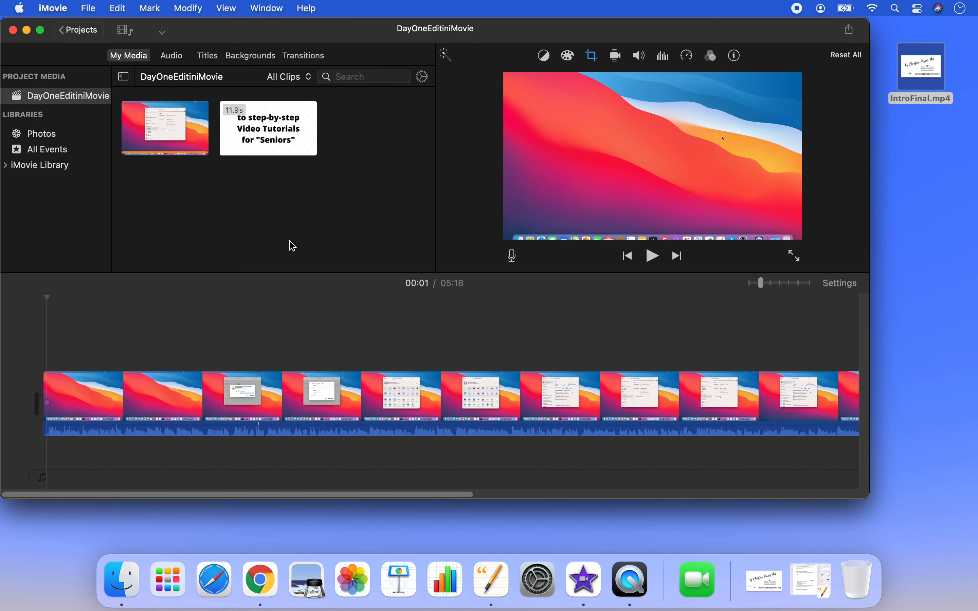
# Play the imported intro clip in the media browser to preview it
pyautogui.click(226, 155)
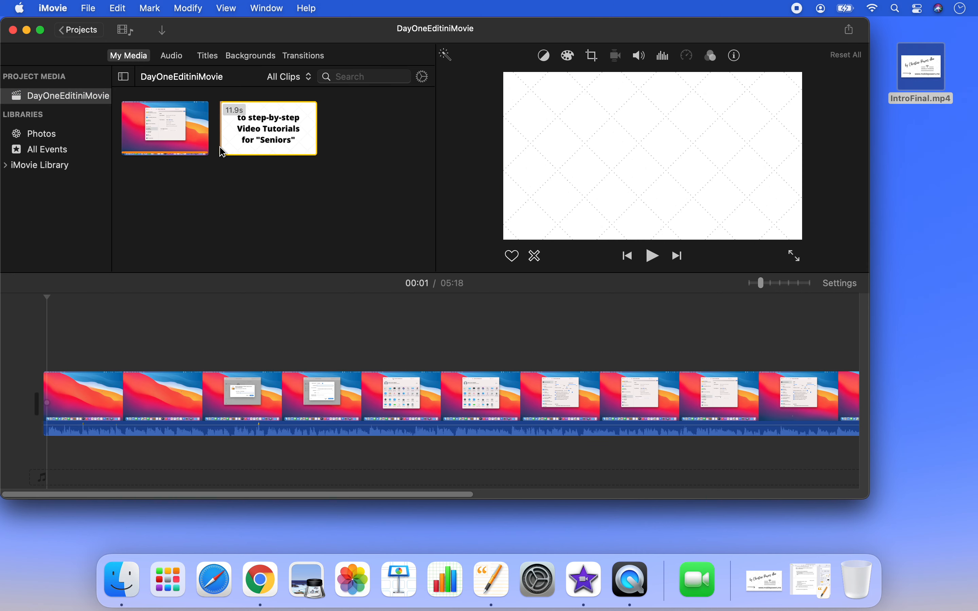
pyautogui.press('space')
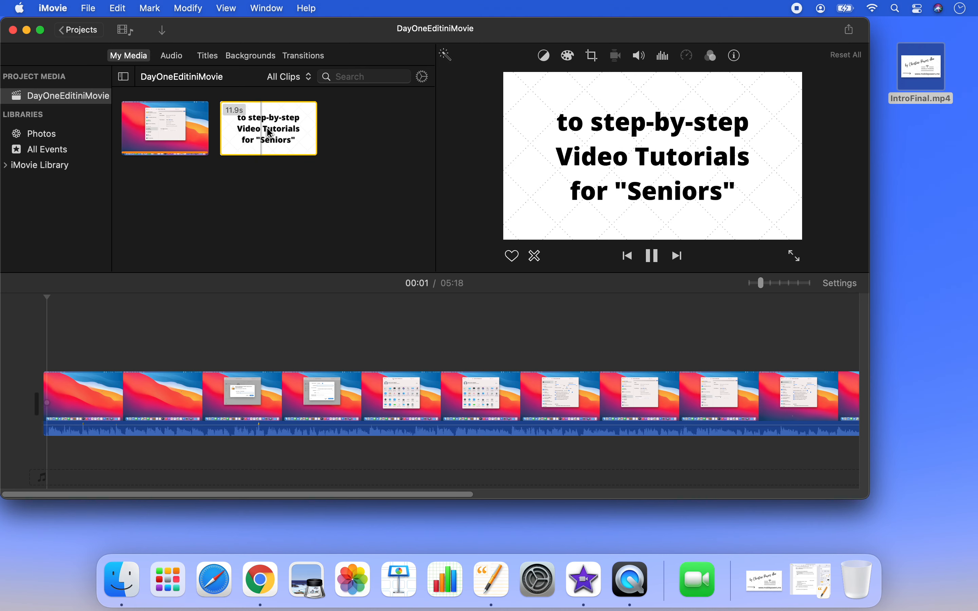
pyautogui.press('space')
pyautogui.press('space')
pyautogui.press('space')
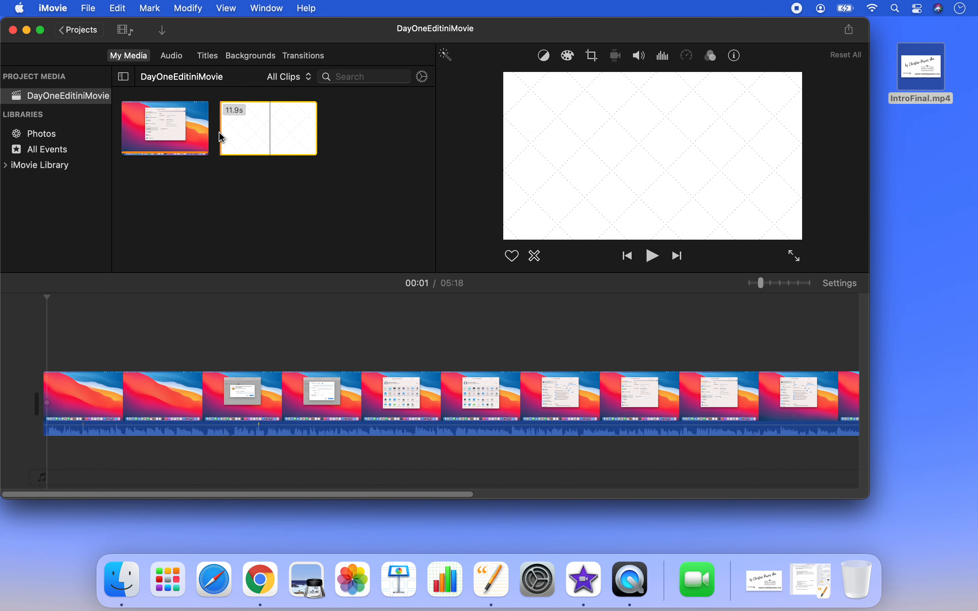
pyautogui.press('space')
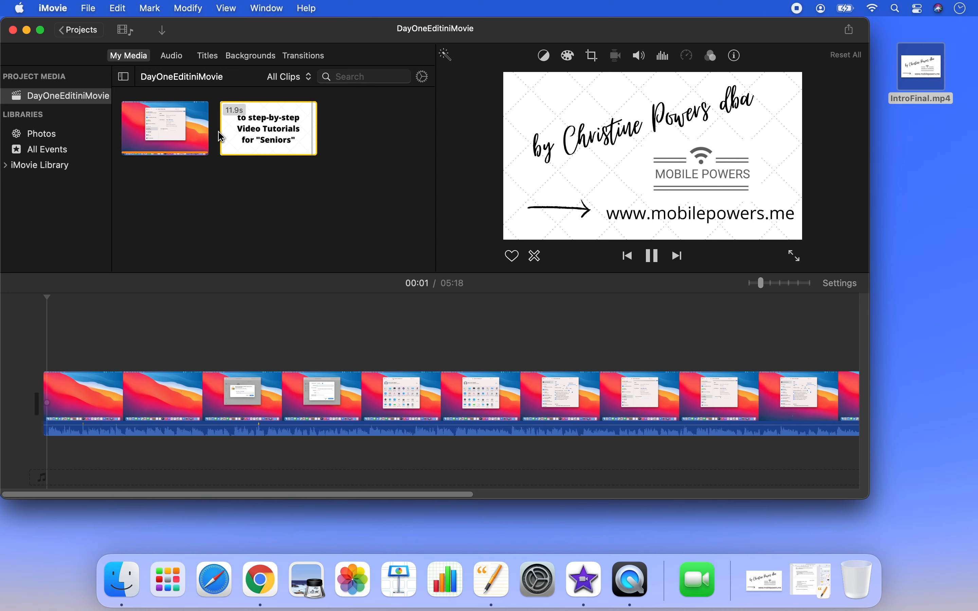
pyautogui.press('space')
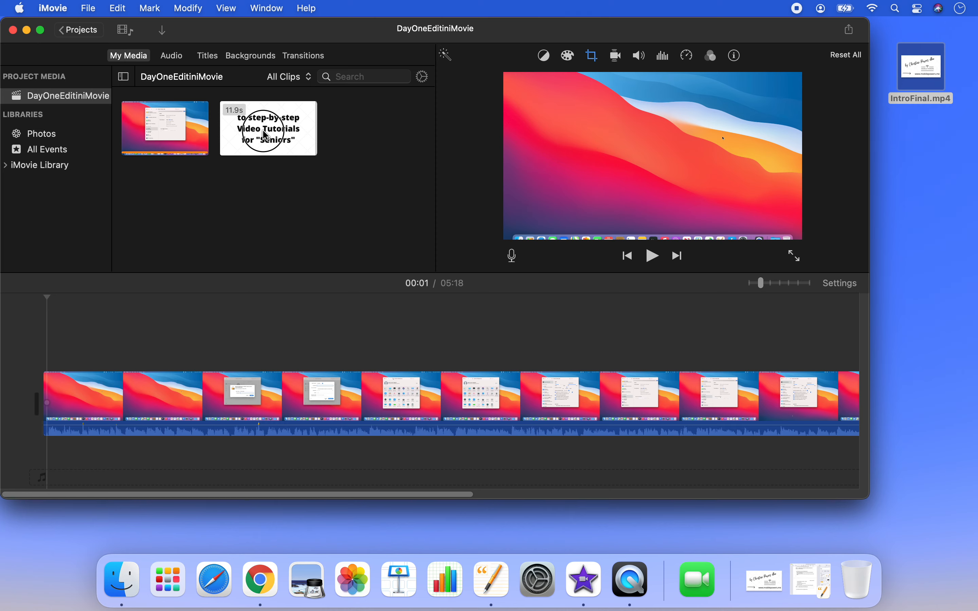
# Insert the intro clip at the start of the timeline before the screen recording and play across the join
pyautogui.click(263, 141)
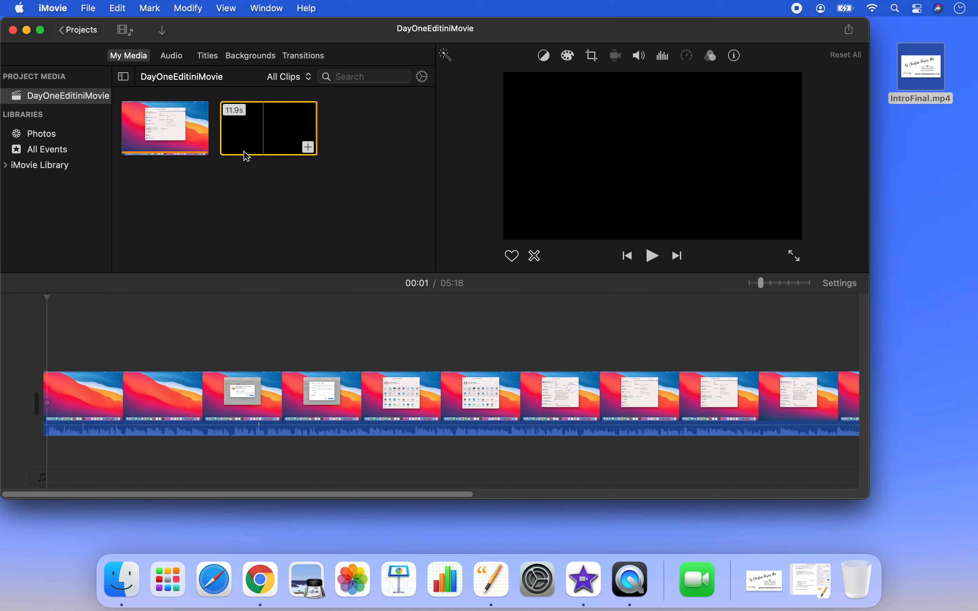
pyautogui.moveTo(277, 129); pyautogui.dragTo(8, 402)
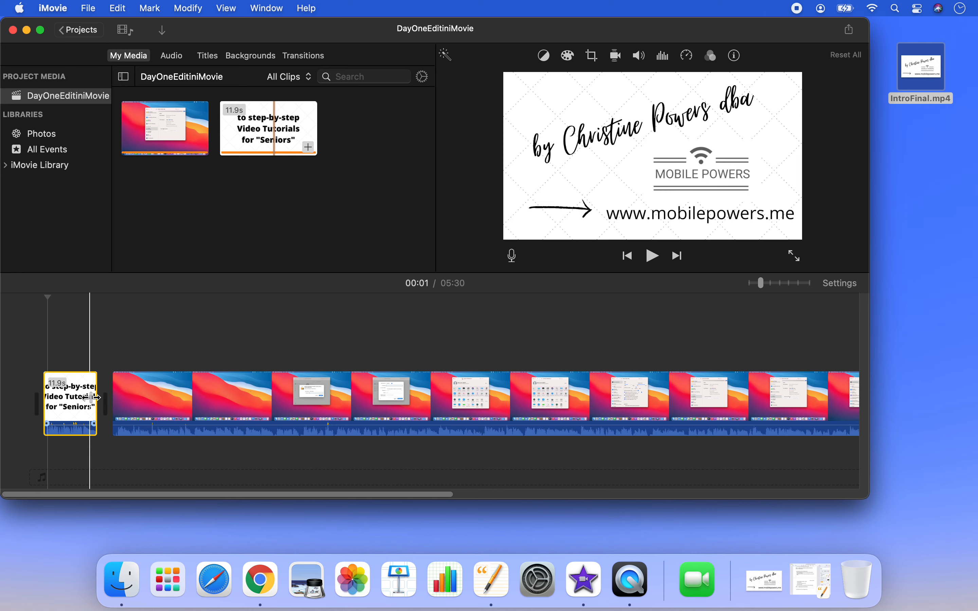
pyautogui.press('space')
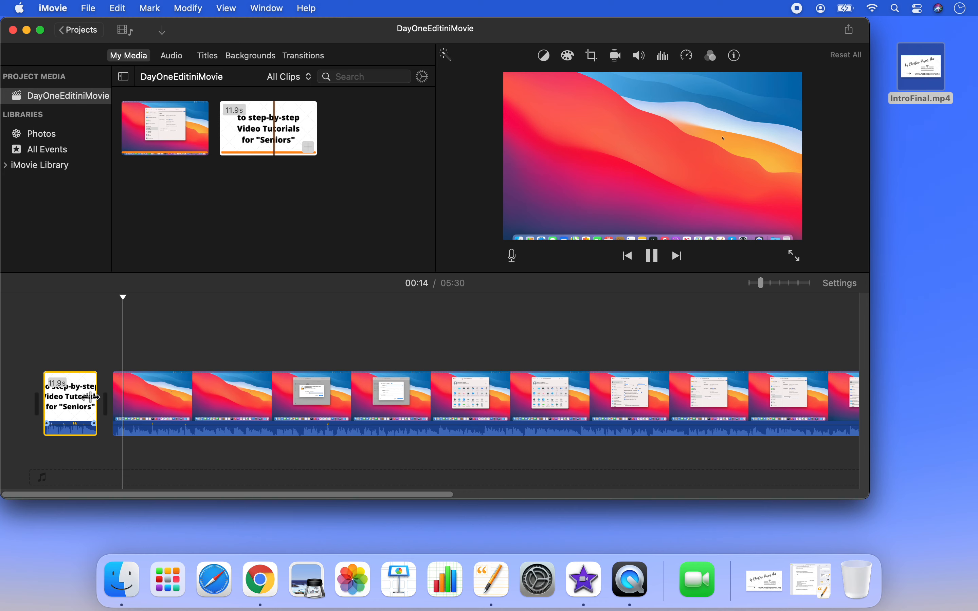
pyautogui.press('space')
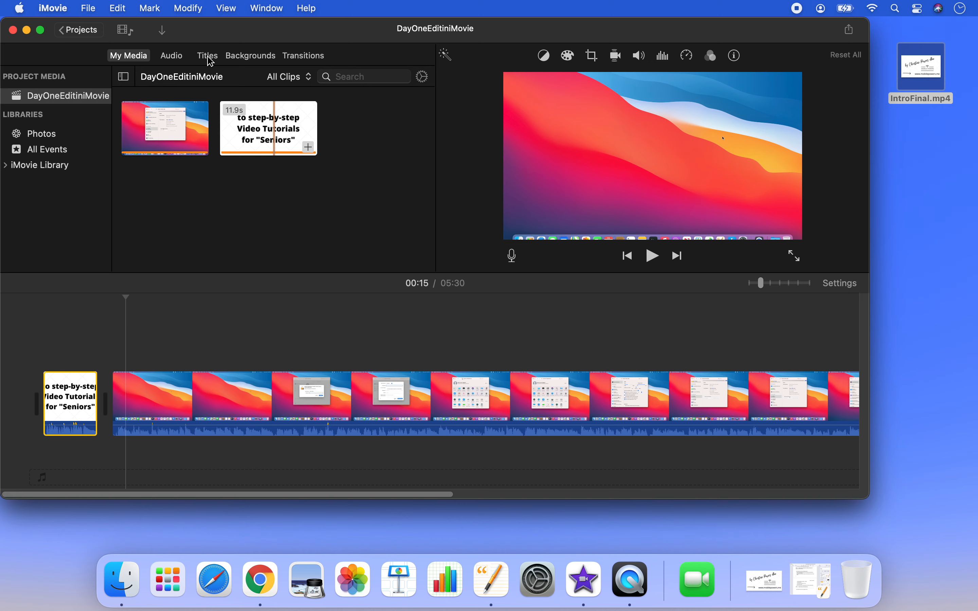
# Add a Mosaic transition between the intro clip and the screen recording, and play it back
pyautogui.click(308, 56)
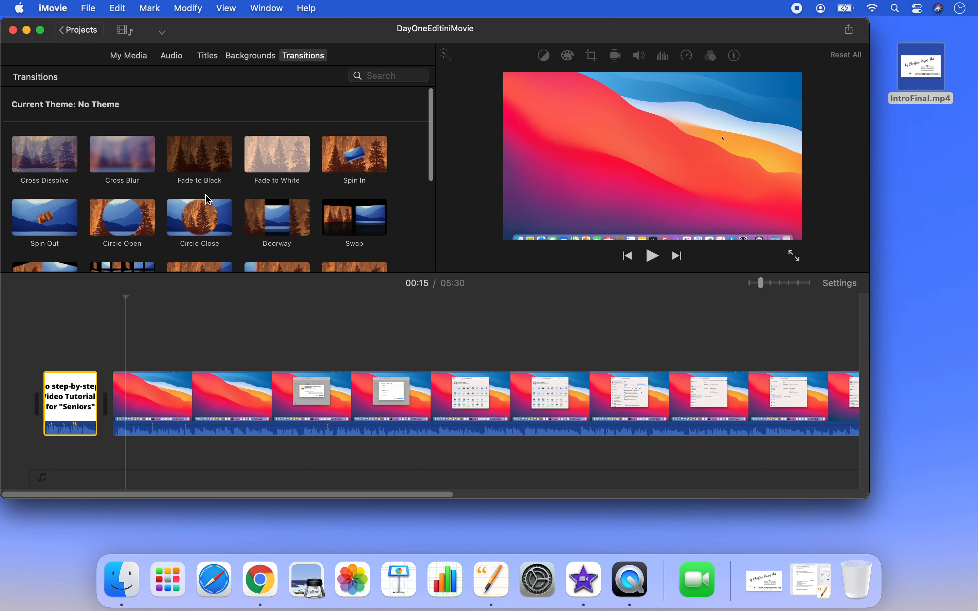
pyautogui.scroll(-5, 208, 200)
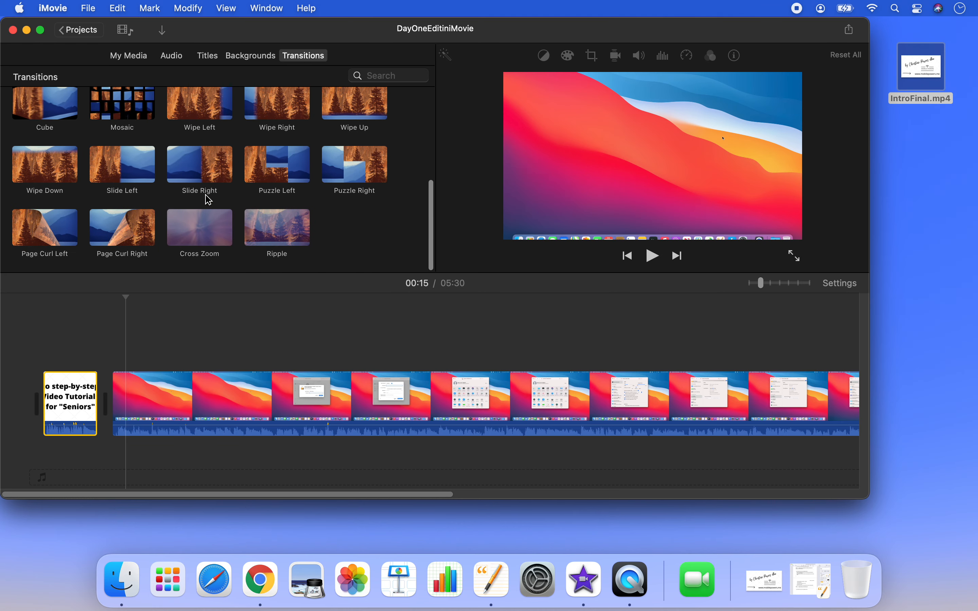
pyautogui.scroll(4, 208, 200)
pyautogui.scroll(-2, 208, 198)
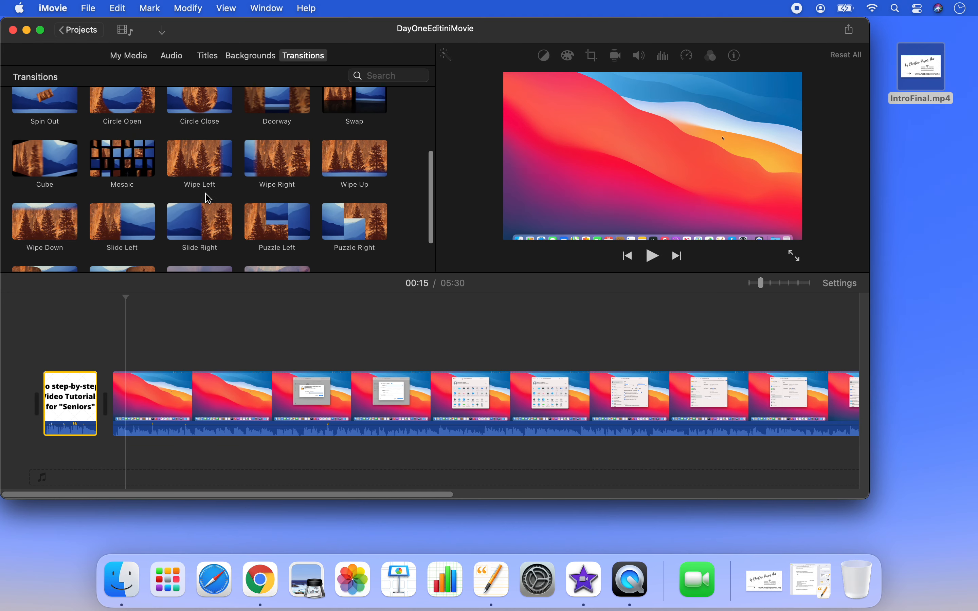
pyautogui.scroll(1, 208, 198)
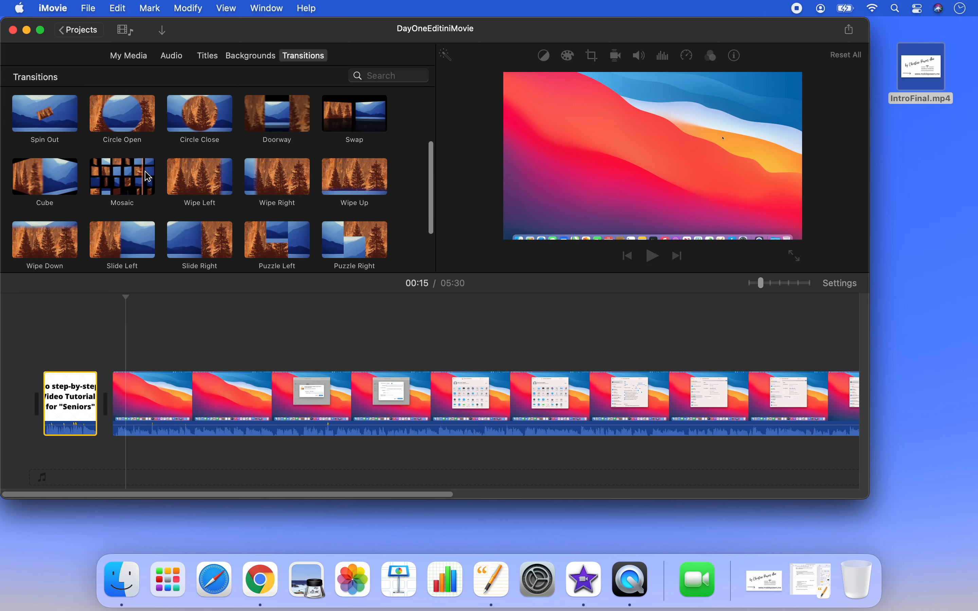
pyautogui.click(130, 178)
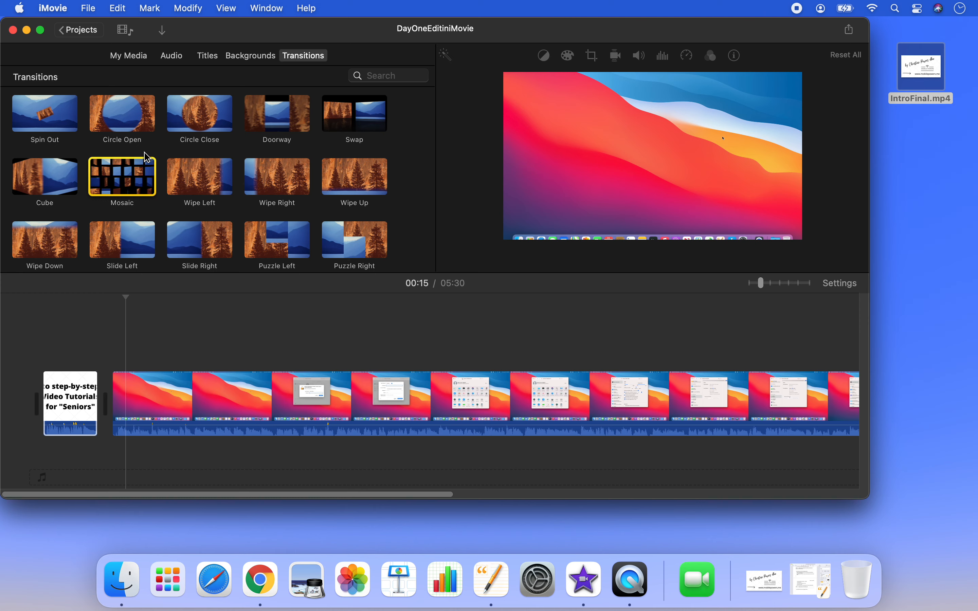
pyautogui.moveTo(138, 171); pyautogui.dragTo(103, 410)
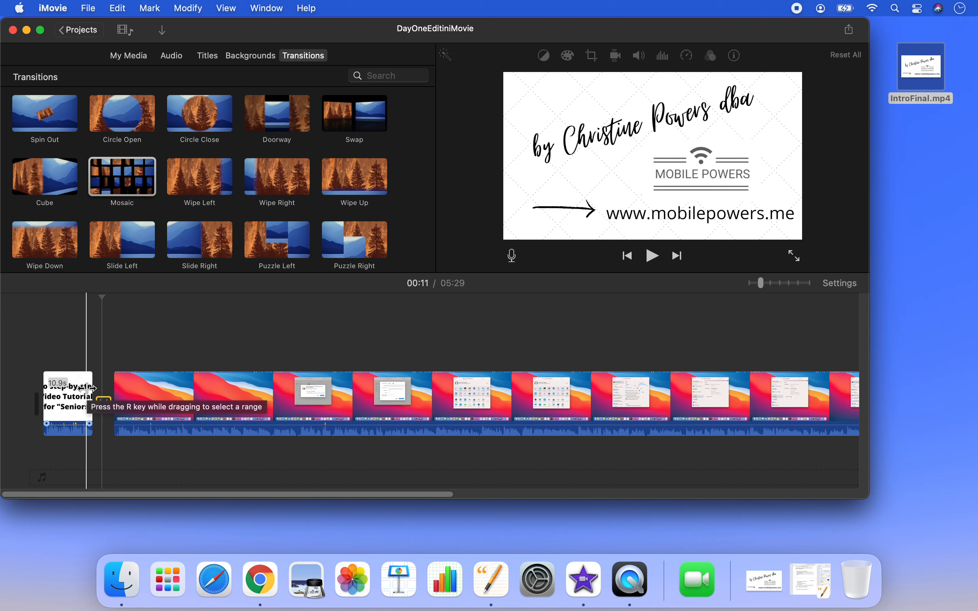
pyautogui.press('space')
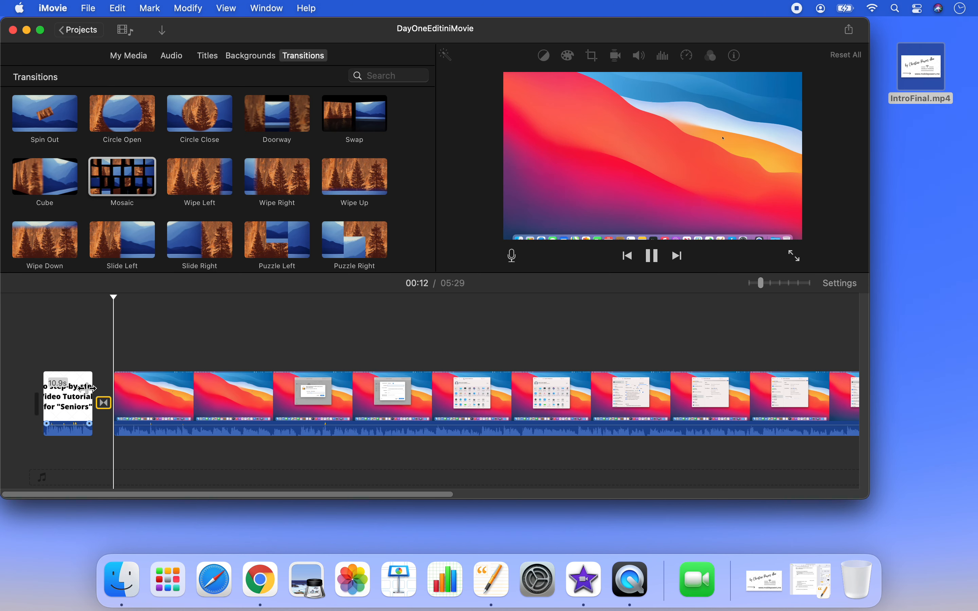
pyautogui.press('space')
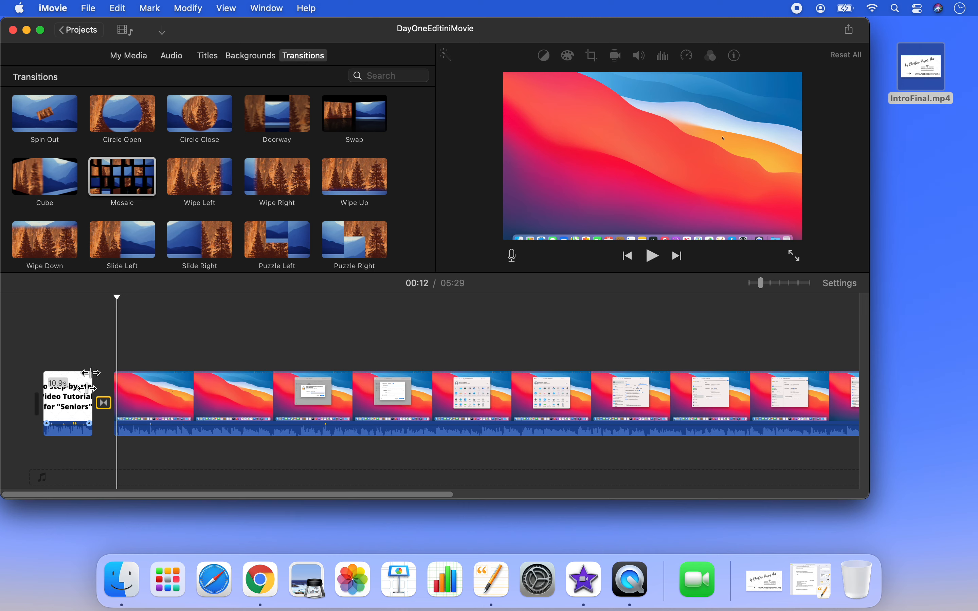
# View the available backgrounds and titles, and play a short stretch of the screen recording near its Users & Groups scene
pyautogui.click(251, 56)
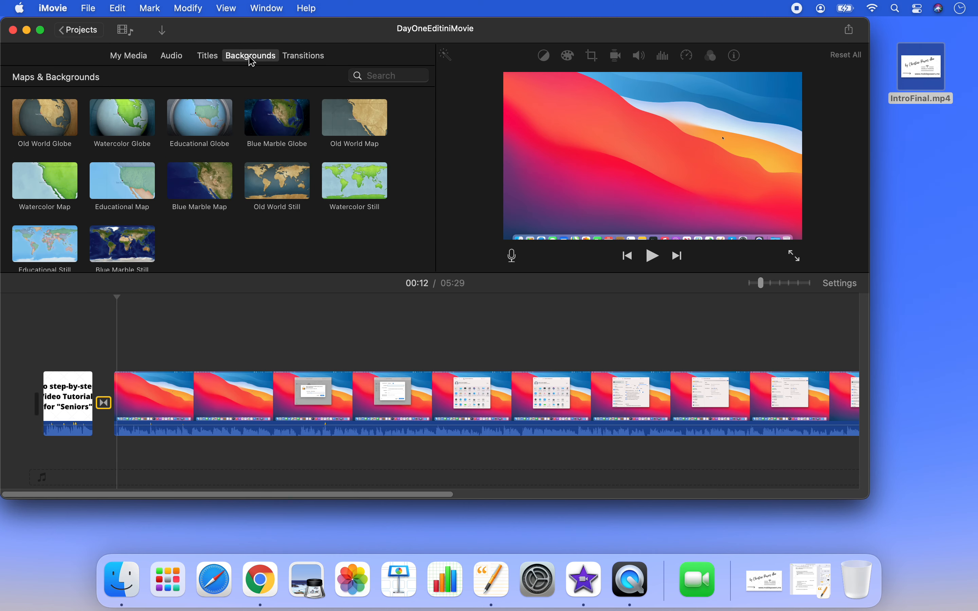
pyautogui.click(200, 59)
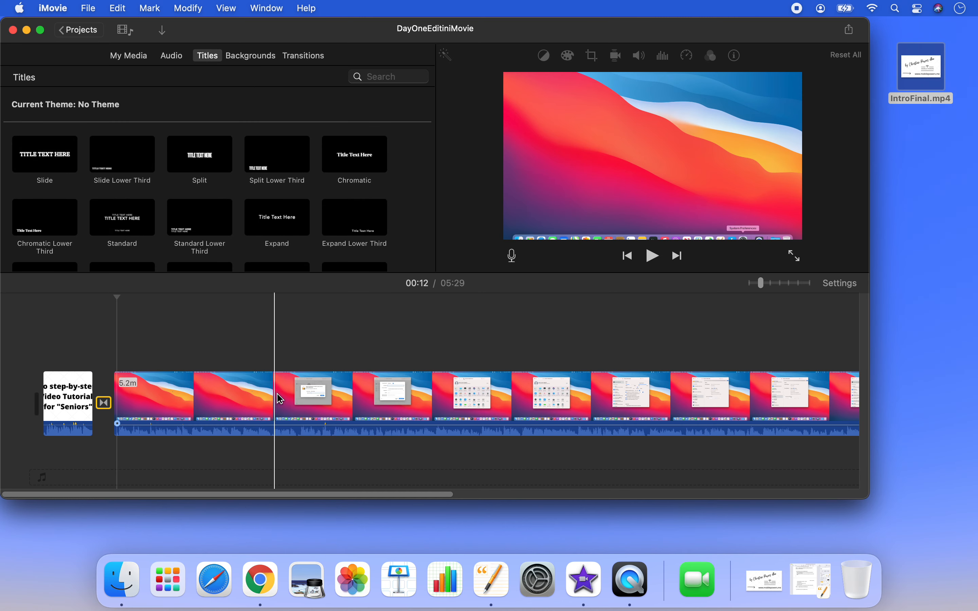
pyautogui.click(455, 416)
pyautogui.press('space')
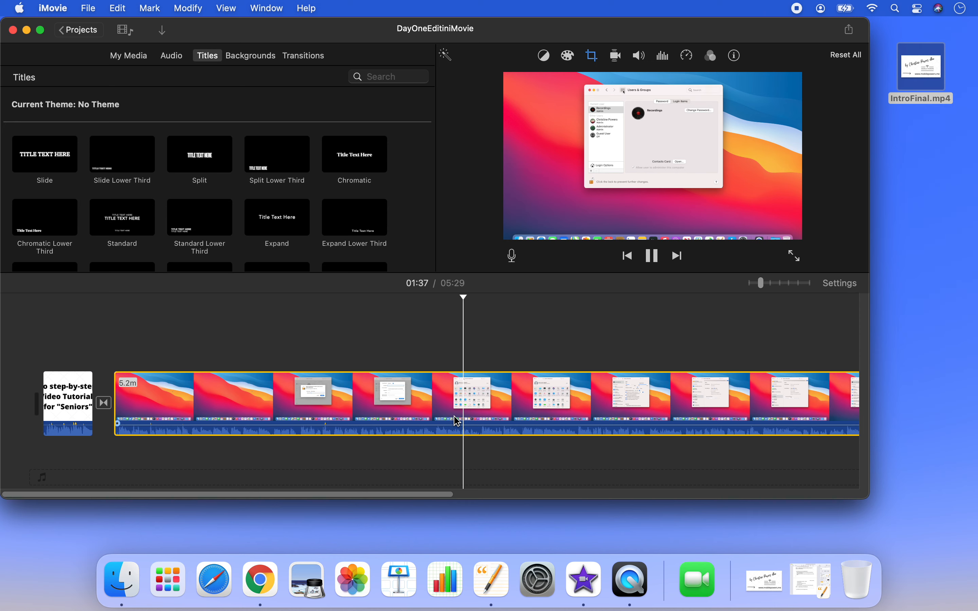
pyautogui.press('space')
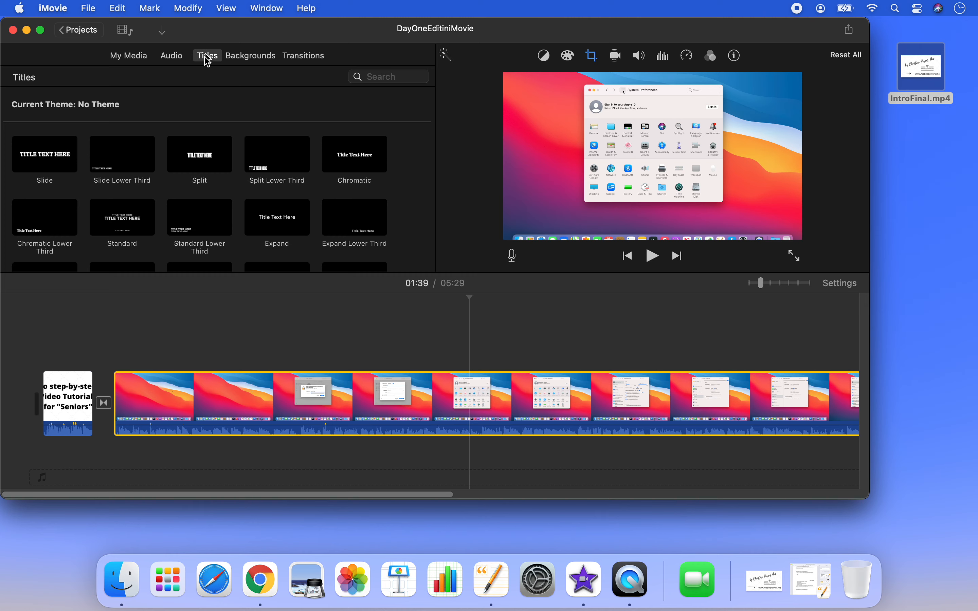
# Browse the title styles and place a Slide title over the beginning of the screen recording clip
pyautogui.scroll(-5, 148, 211)
pyautogui.scroll(-6, 148, 211)
pyautogui.scroll(-2, 148, 211)
pyautogui.scroll(8, 148, 211)
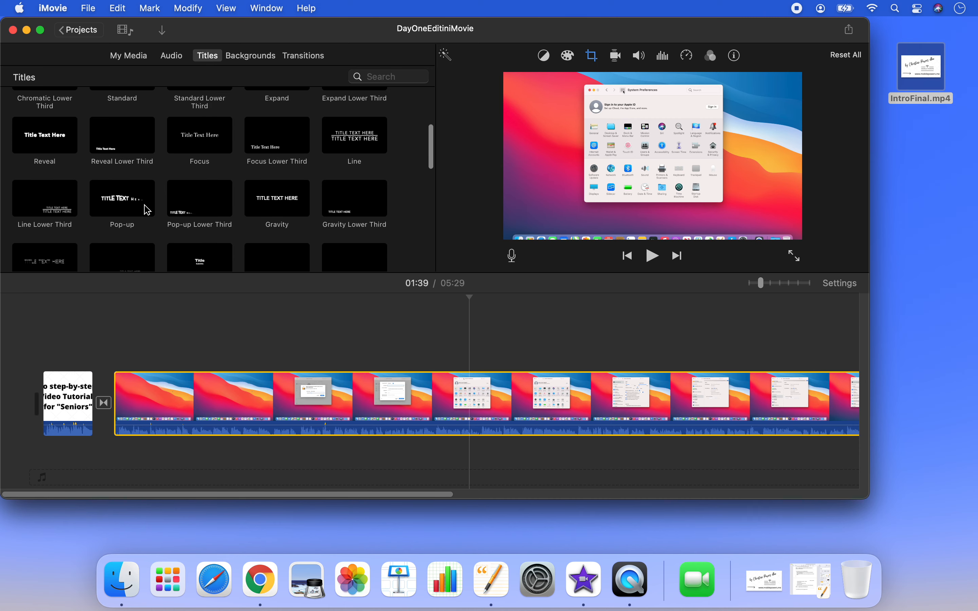
pyautogui.scroll(3, 147, 210)
pyautogui.click(43, 154)
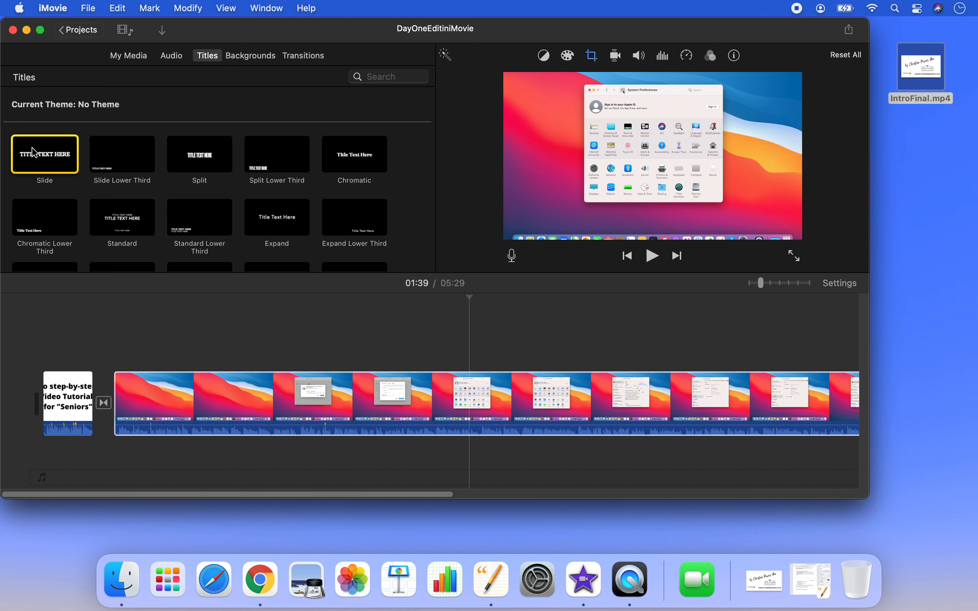
pyautogui.moveTo(43, 154); pyautogui.dragTo(121, 346)
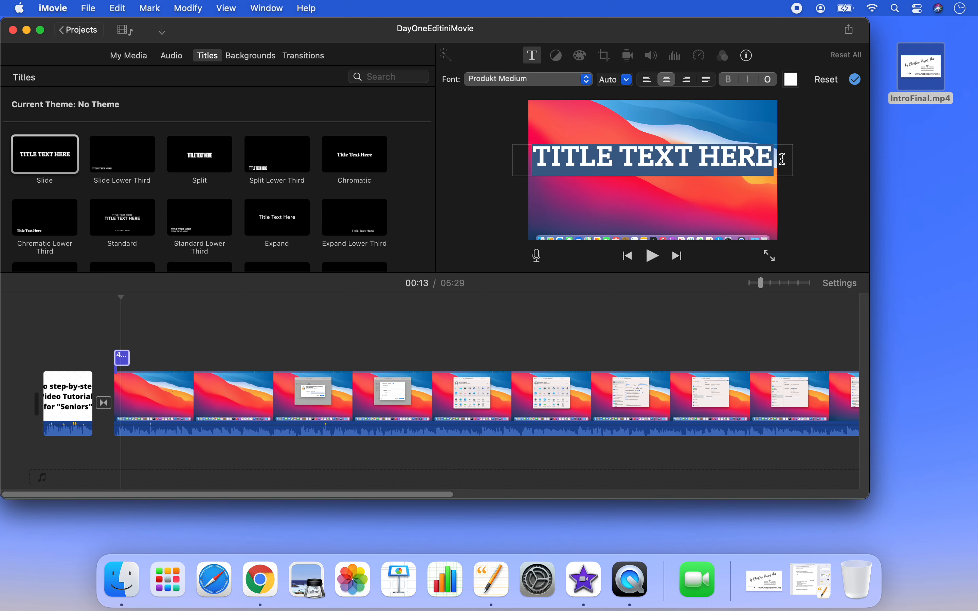
# Replace the title's placeholder text with CREATE A USER
pyautogui.write('CREATE A USER')
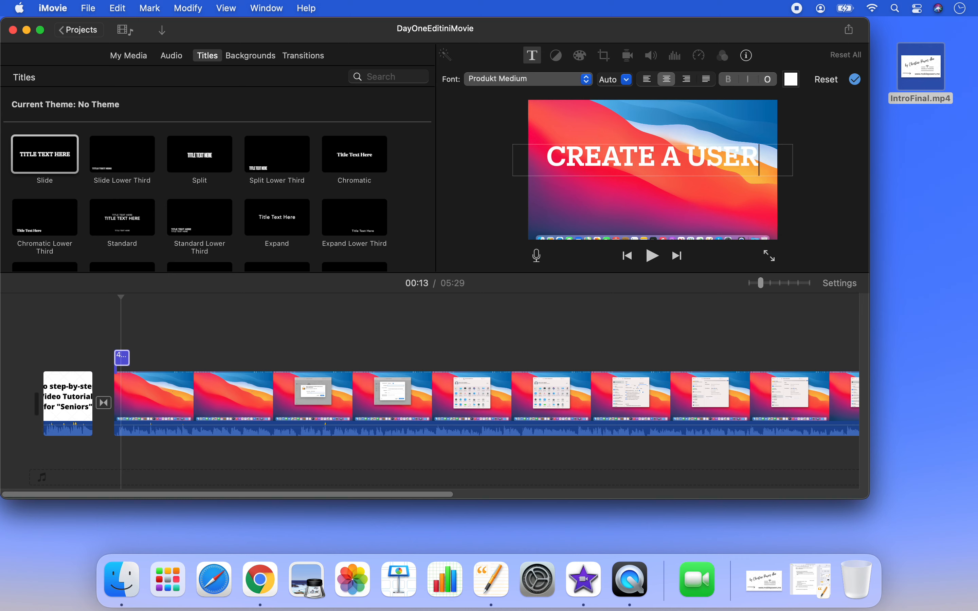
pyautogui.press('super+a')
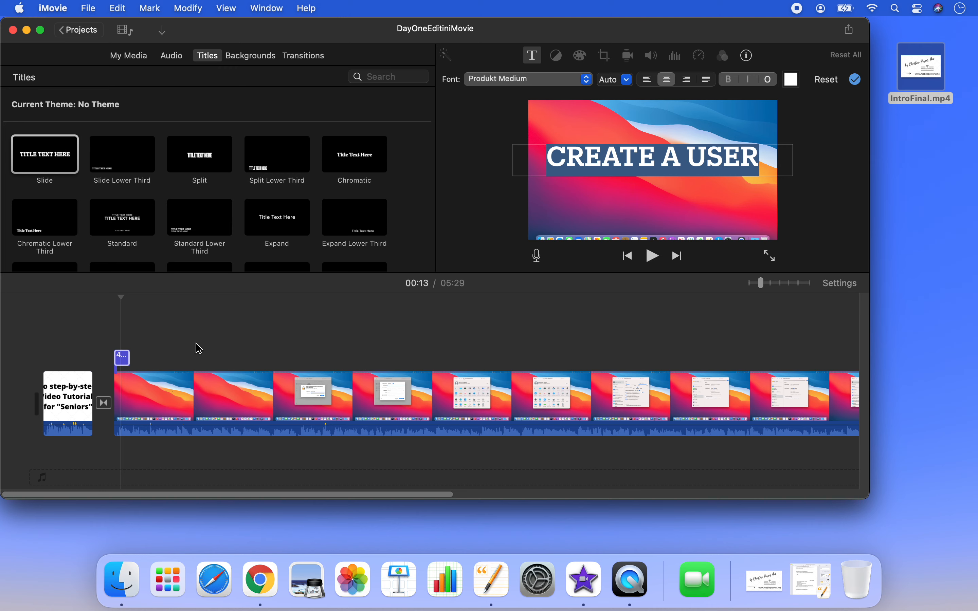
pyautogui.click(110, 317)
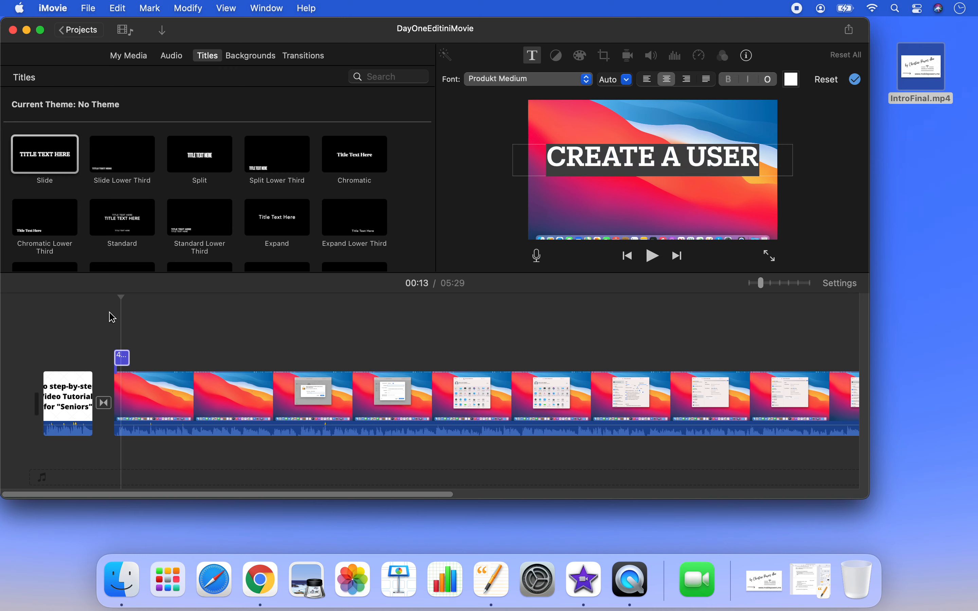
# Move the playhead to about 00:09, before the transition, and play through the transition and the title
pyautogui.moveTo(109, 298); pyautogui.dragTo(159, 298)
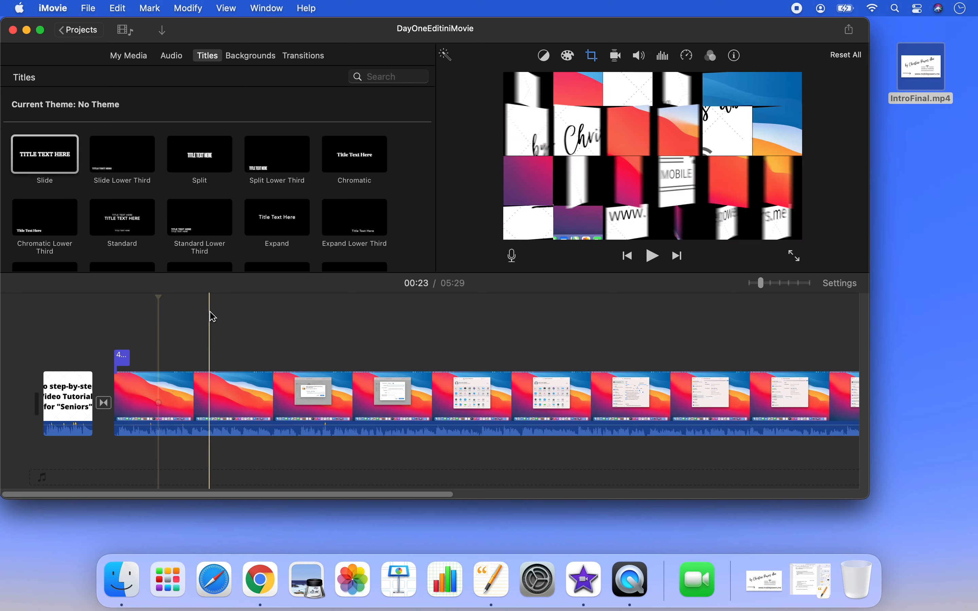
pyautogui.moveTo(158, 297); pyautogui.dragTo(87, 299)
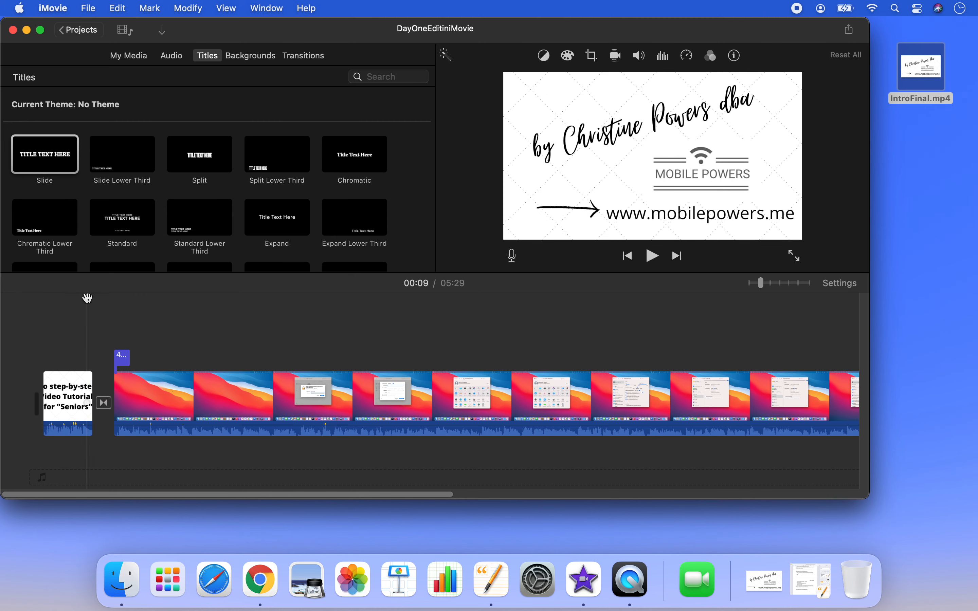
pyautogui.press('space')
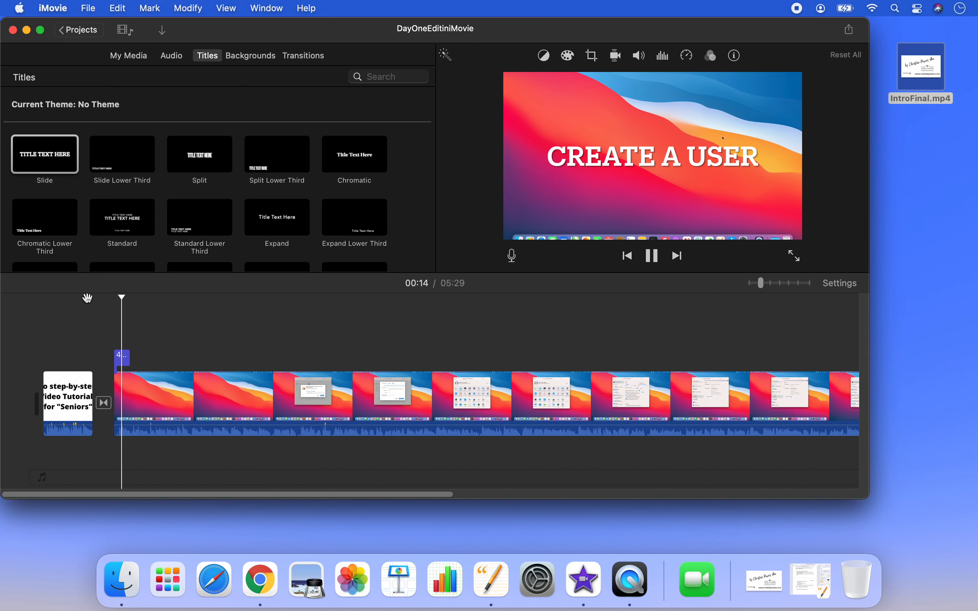
pyautogui.press('space')
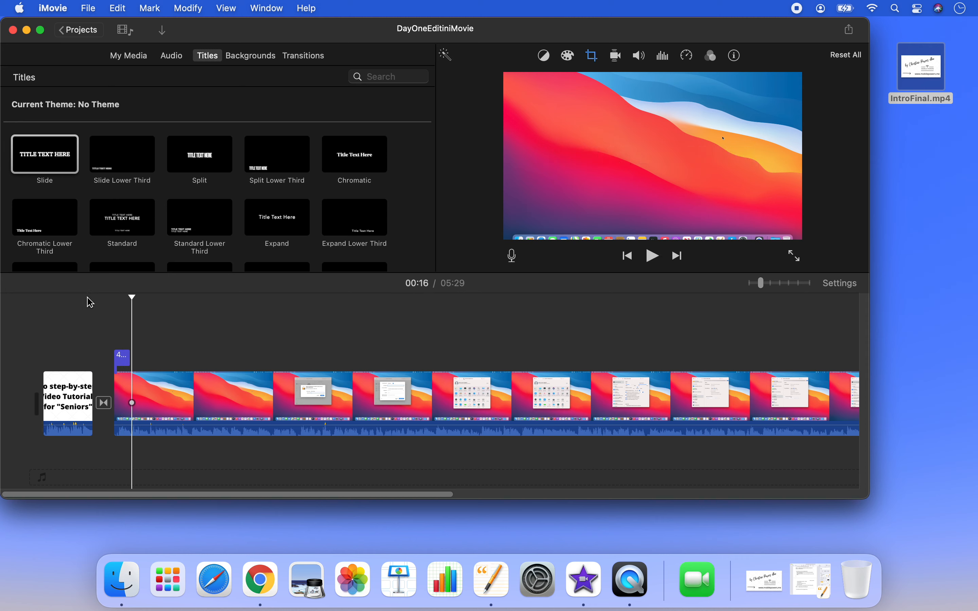
# Extend the CREATE A USER title to about 26.7 seconds and play it from its start
pyautogui.click(119, 357)
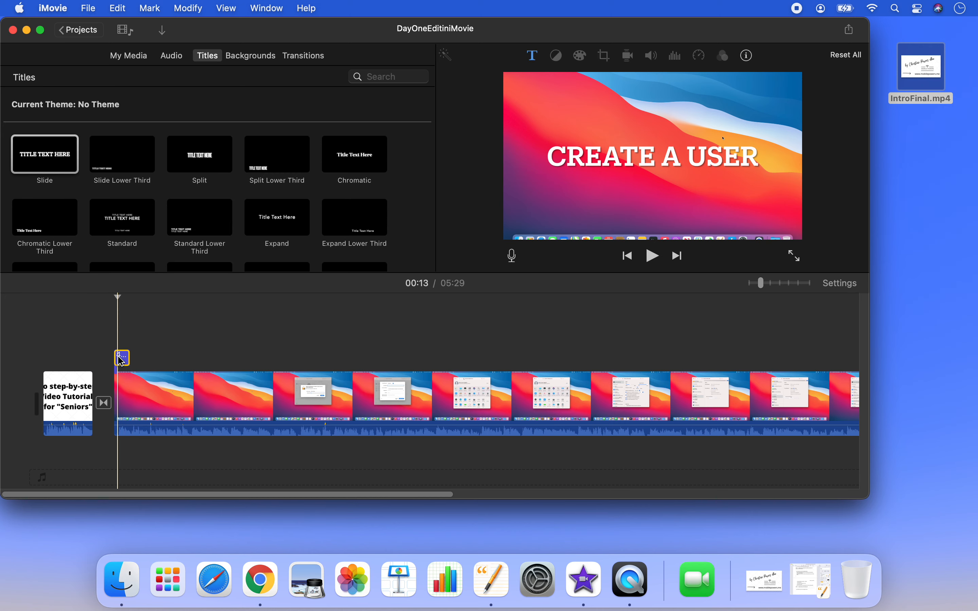
pyautogui.click(128, 360)
pyautogui.moveTo(129, 360); pyautogui.dragTo(220, 359)
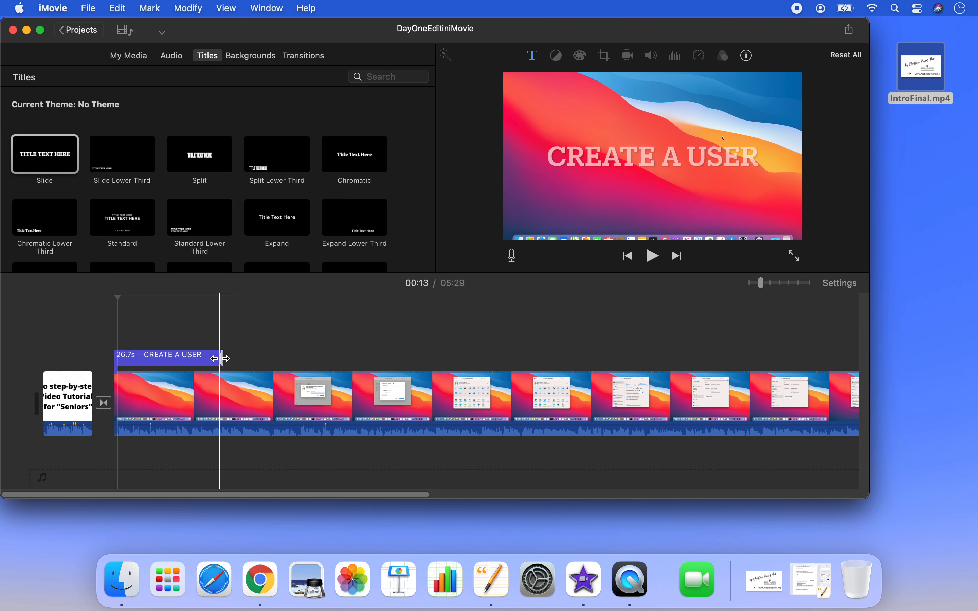
pyautogui.click(105, 356)
pyautogui.press('space')
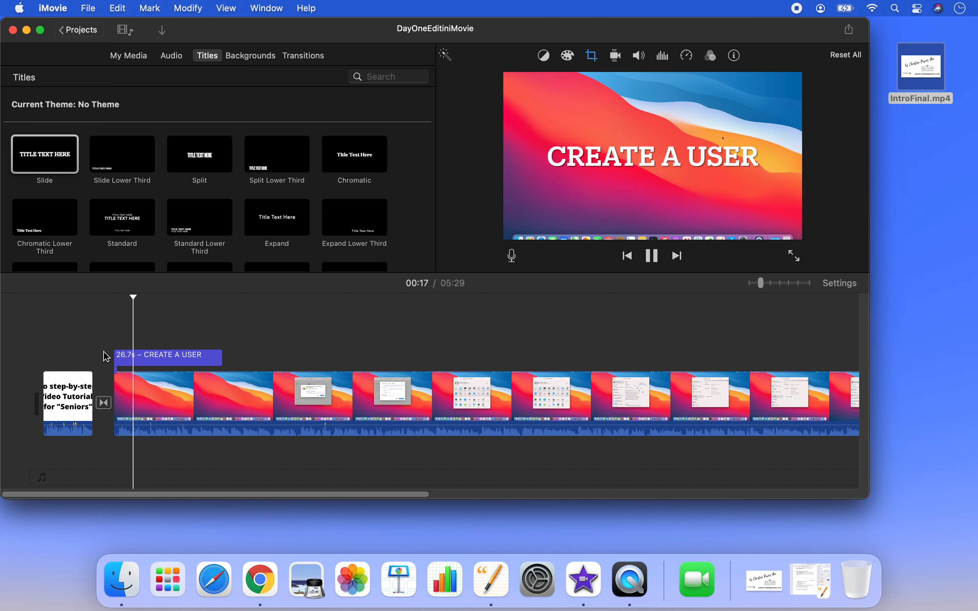
pyautogui.press('space')
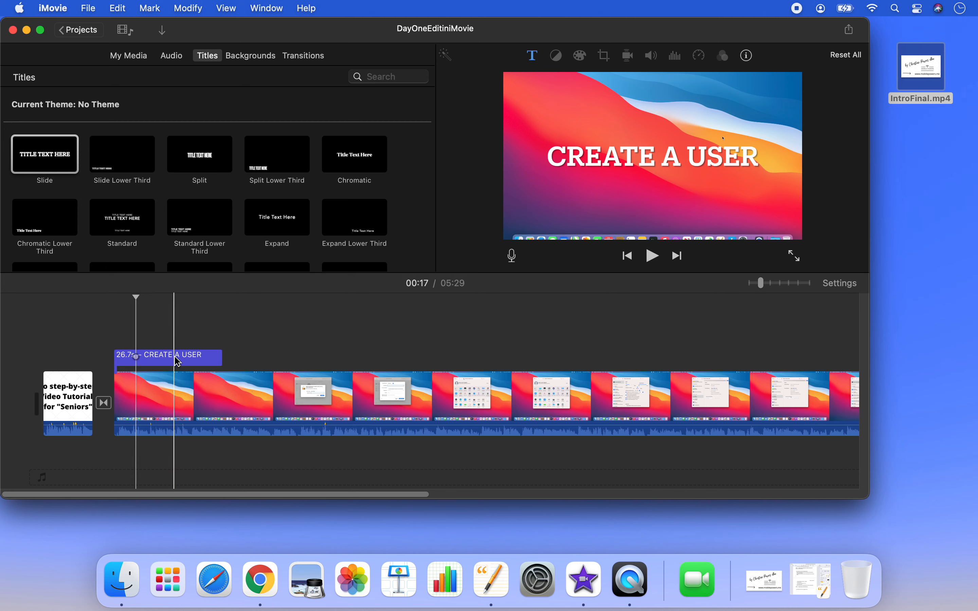
# Shorten the CREATE A USER title on the timeline to about 5 seconds
pyautogui.click(189, 357)
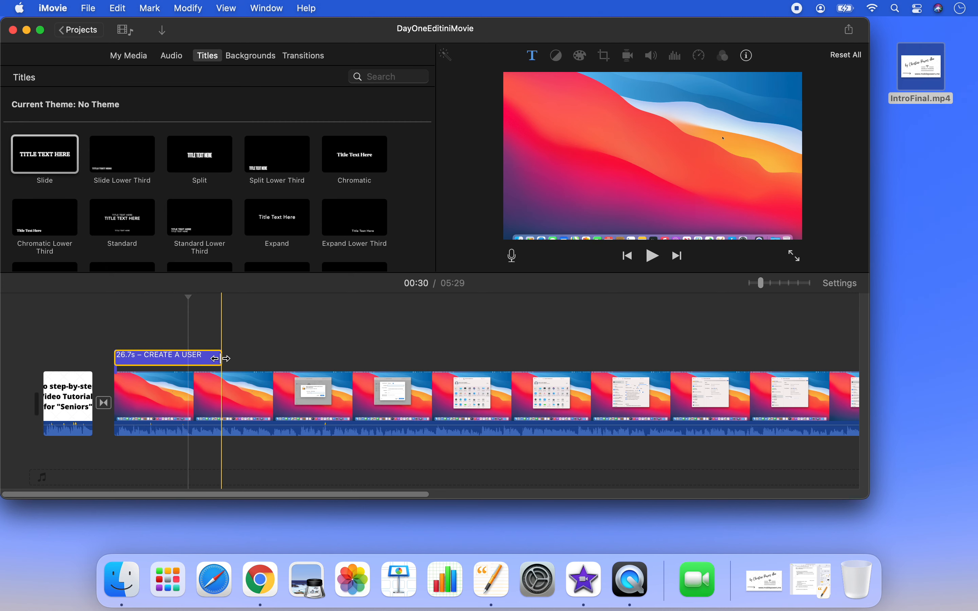
pyautogui.moveTo(221, 358); pyautogui.dragTo(133, 360)
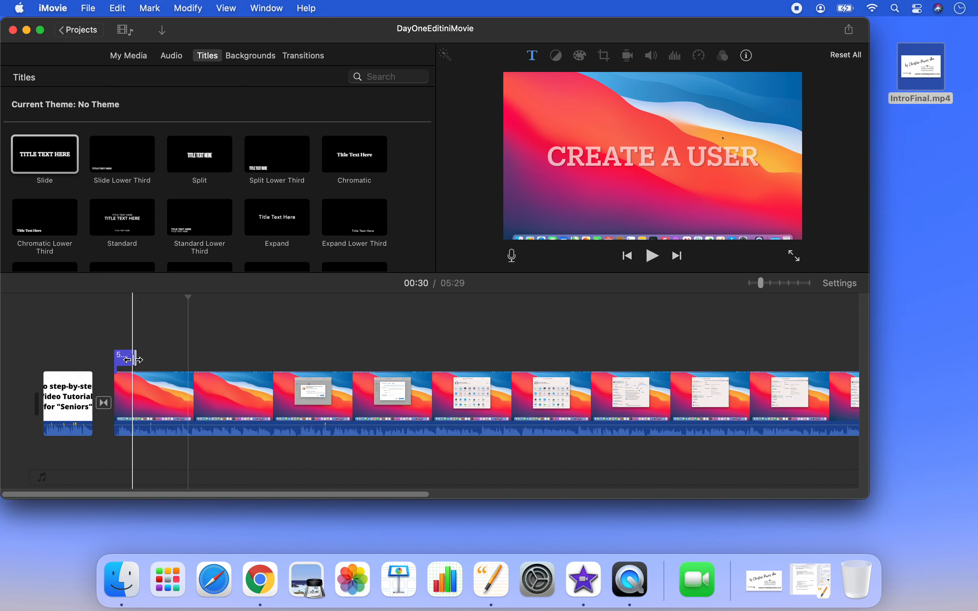